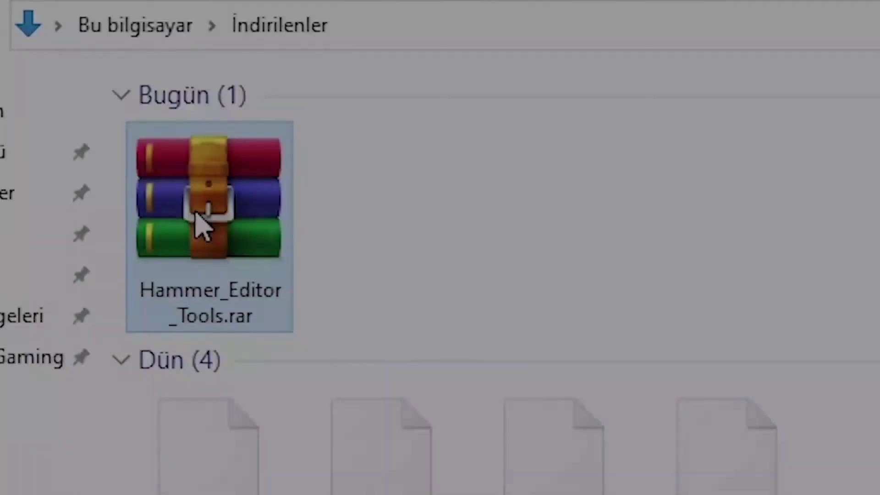
- Extract Hammer_Editor_Tools.rar directly into the downloads folder and select the extracted Hammer Editor Tools folder
{"action": "right_click", "coordinate": [197, 212]}
{"action": "left_click", "coordinate": [568, 179]}
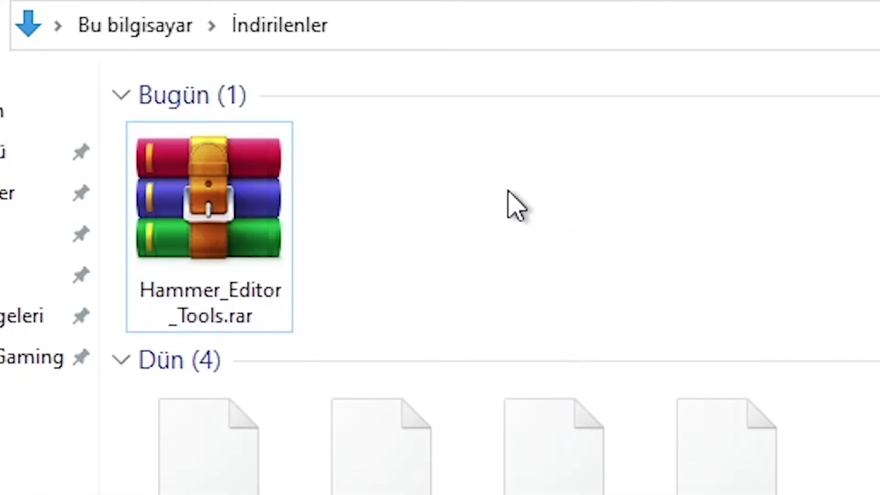
{"action": "right_click", "coordinate": [227, 232]}
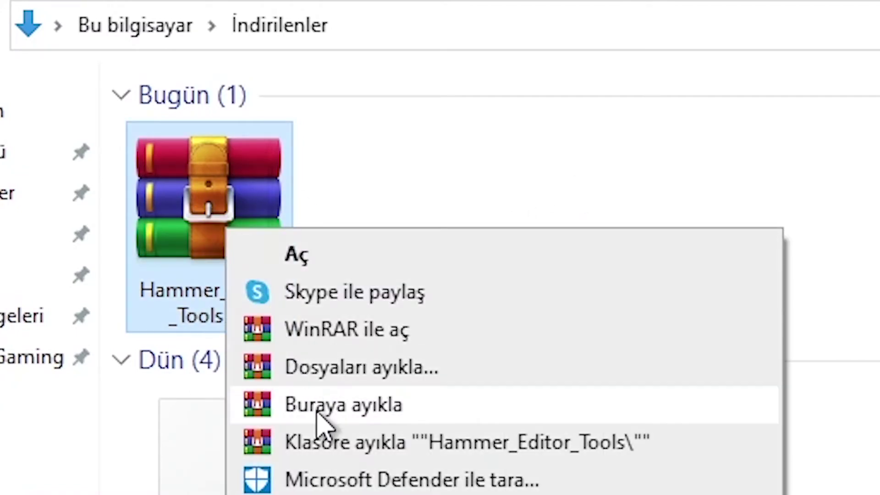
{"action": "left_click", "coordinate": [321, 405]}
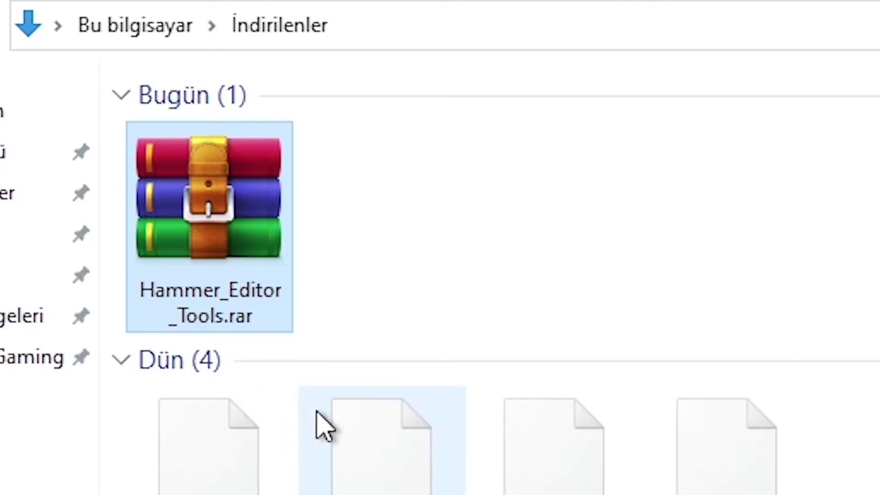
{"action": "left_click", "coordinate": [398, 235]}
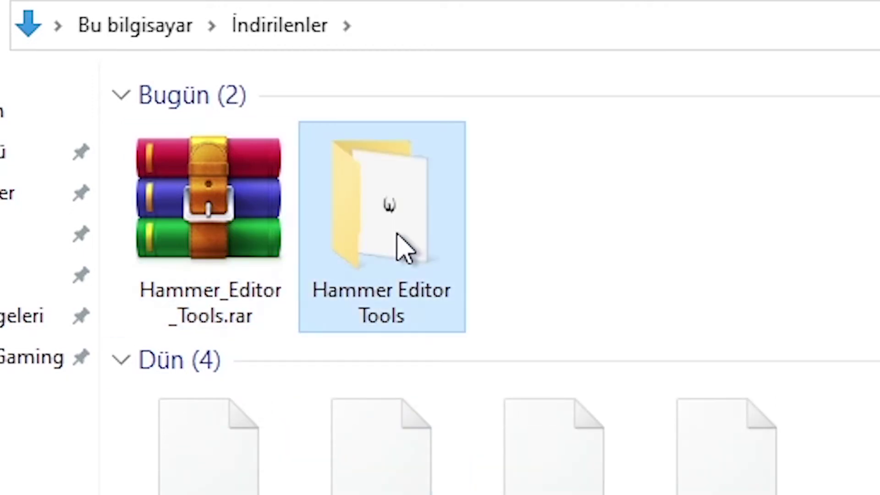
{"action": "mouse_move", "coordinate": [380, 203]}
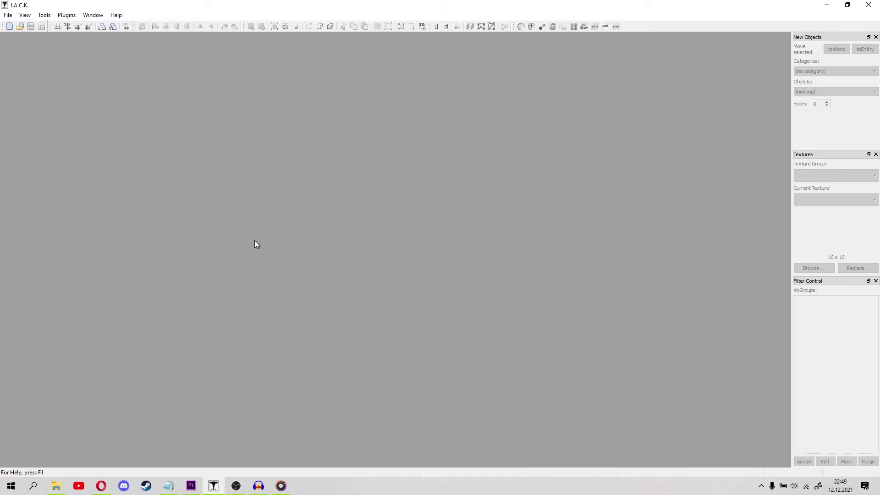
- Switch to J.A.C.K. and open its configuration options for the Counter-Strike game profile
{"action": "left_click", "coordinate": [43, 15]}
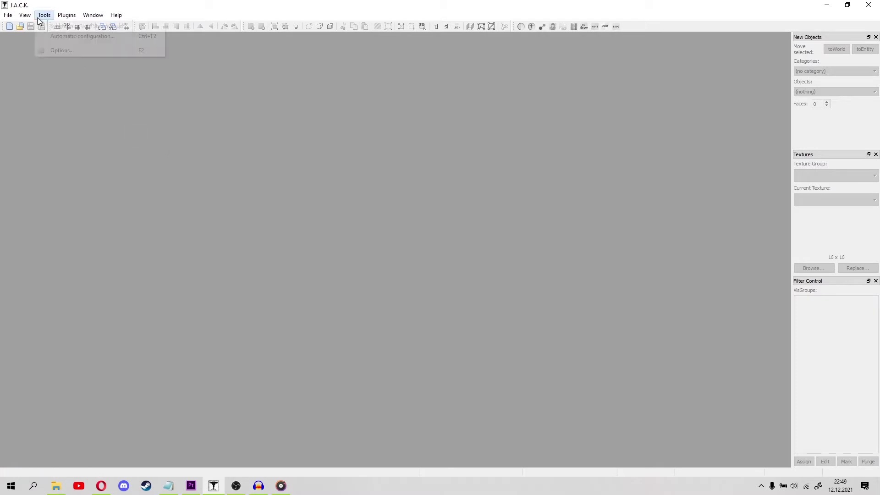
{"action": "left_click", "coordinate": [48, 51]}
{"action": "left_click", "coordinate": [538, 107]}
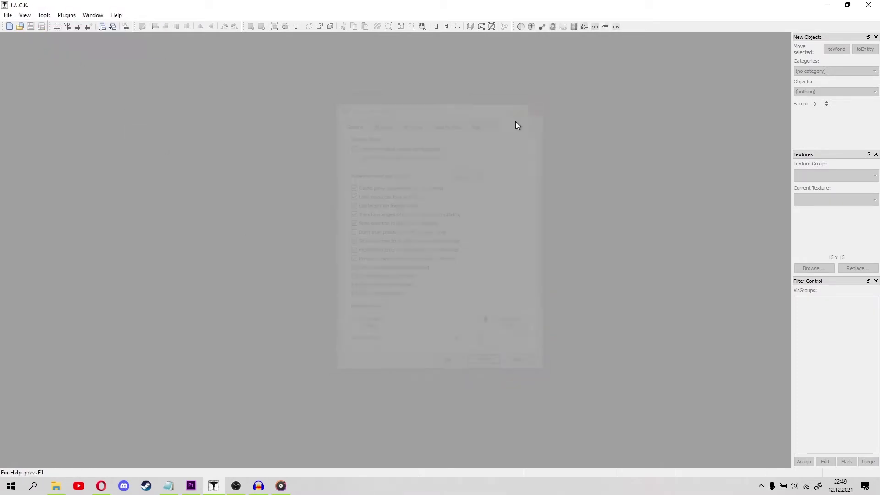
{"action": "key", "text": "alt+t"}
{"action": "key", "text": "o"}
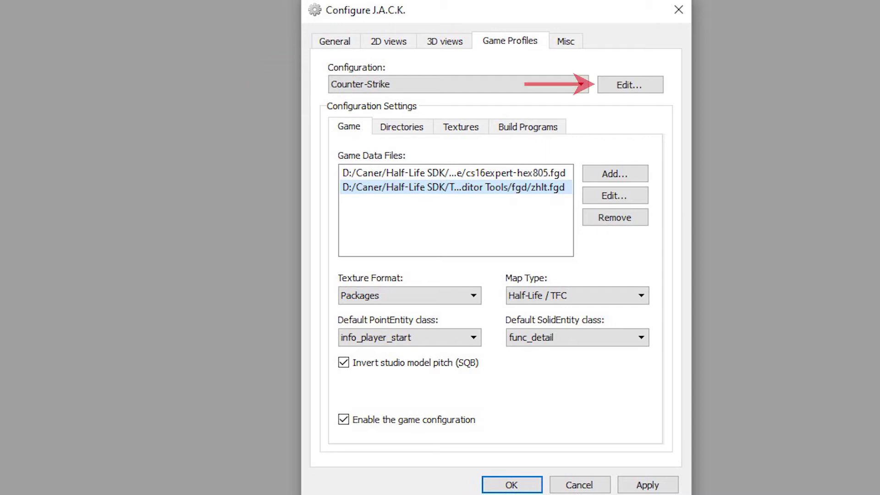
{"action": "key", "text": "alt+e"}
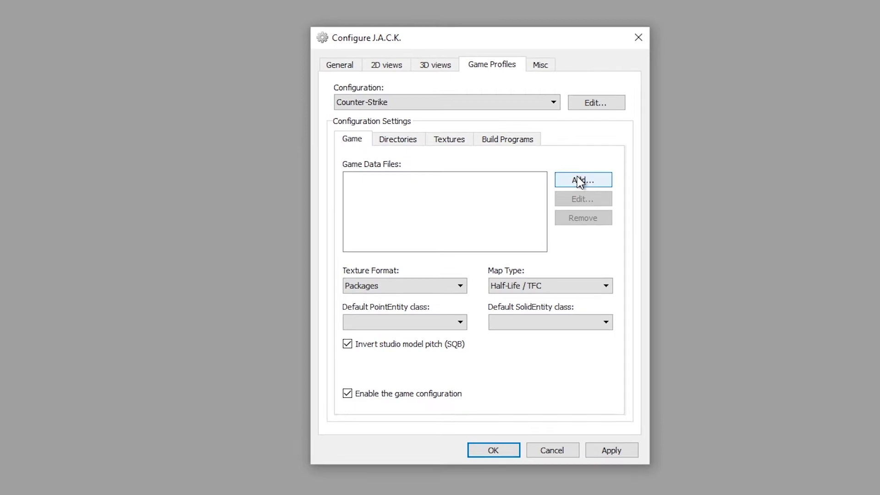
- Start adding a game data file and browse to Hammer Editor Tools inside the Half-Life SDK Tools folder on drive D
{"action": "left_click", "coordinate": [580, 180]}
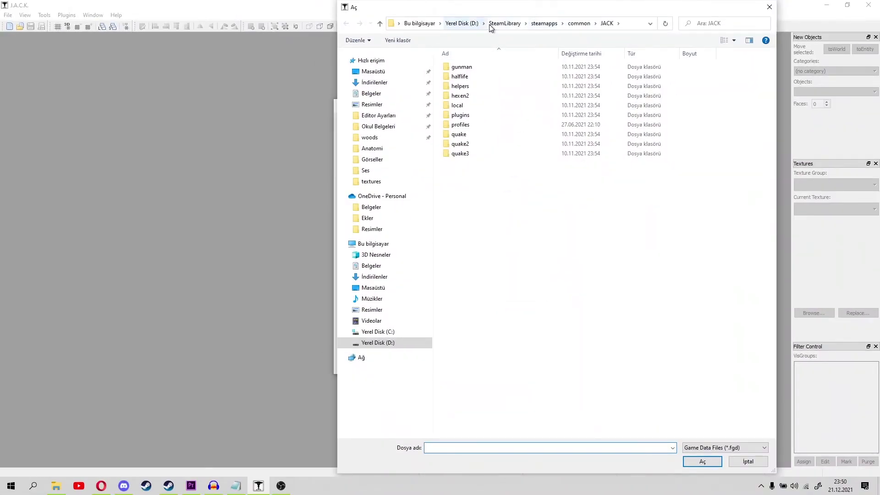
{"action": "left_click", "coordinate": [474, 24]}
{"action": "double_click", "coordinate": [460, 67]}
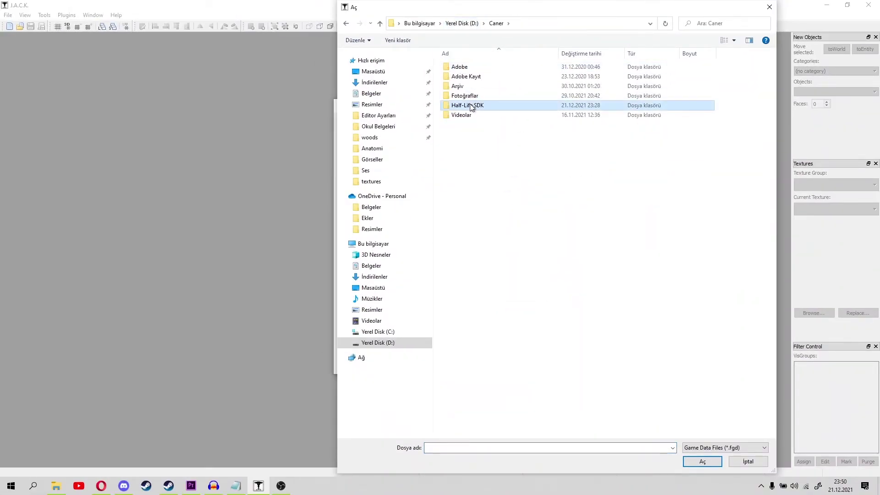
{"action": "double_click", "coordinate": [472, 107]}
{"action": "left_click", "coordinate": [471, 114]}
{"action": "double_click", "coordinate": [472, 114]}
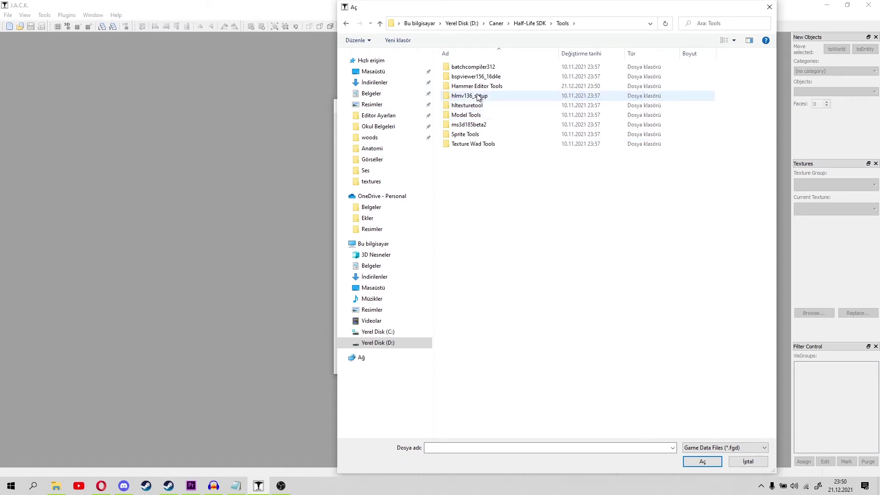
{"action": "double_click", "coordinate": [479, 87]}
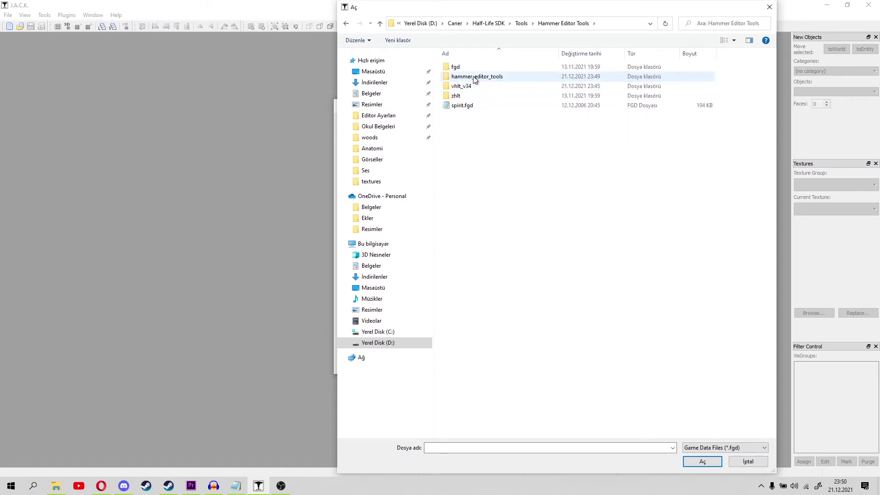
- Add cs16expert-hex805.fgd from the fgd folder inside hammer_editor_tools to the Counter-Strike game data files
{"action": "left_click", "coordinate": [474, 77]}
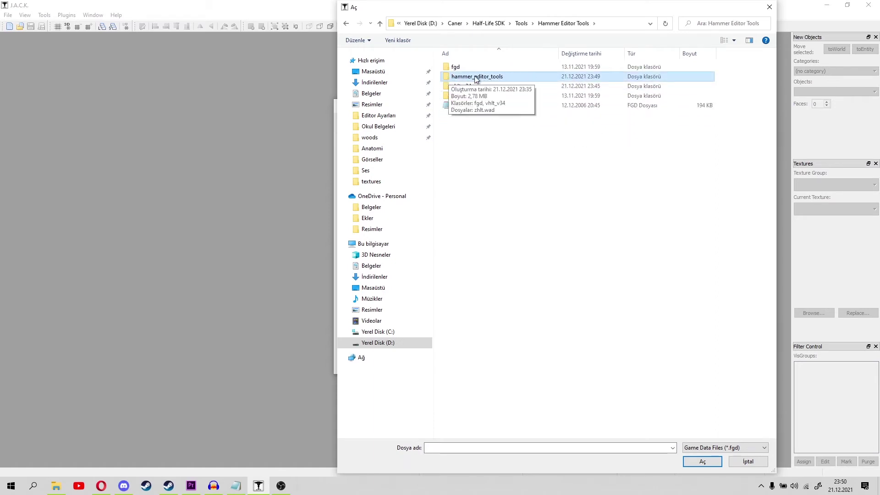
{"action": "double_click", "coordinate": [482, 77]}
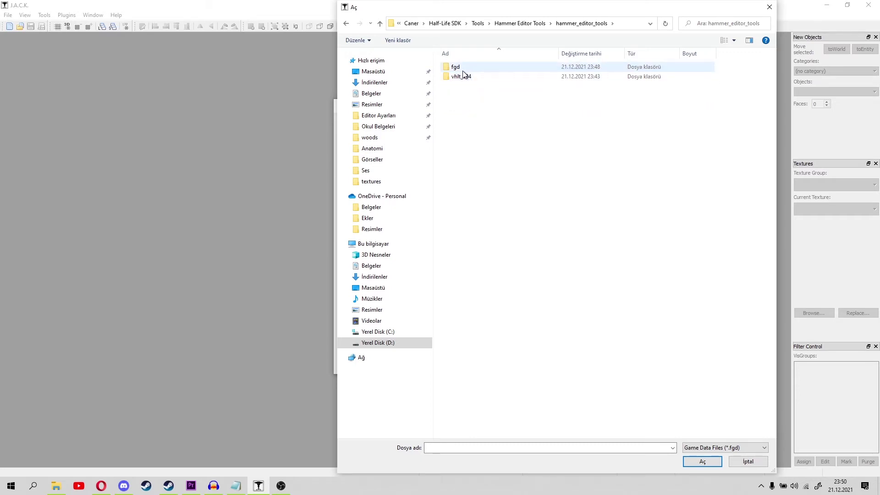
{"action": "left_click", "coordinate": [460, 69]}
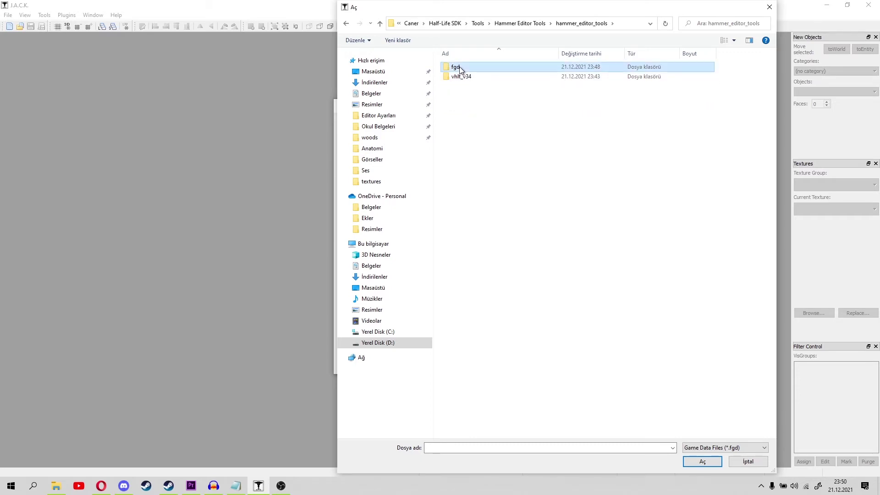
{"action": "double_click", "coordinate": [495, 67]}
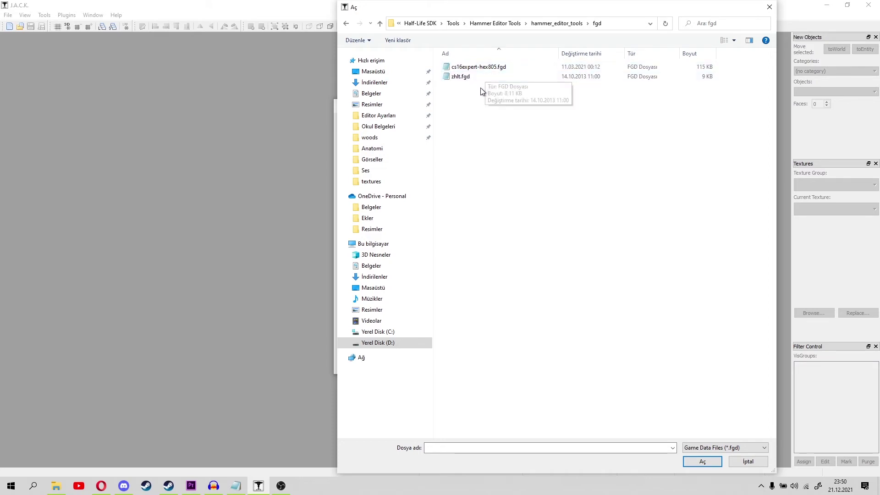
{"action": "left_click", "coordinate": [469, 75]}
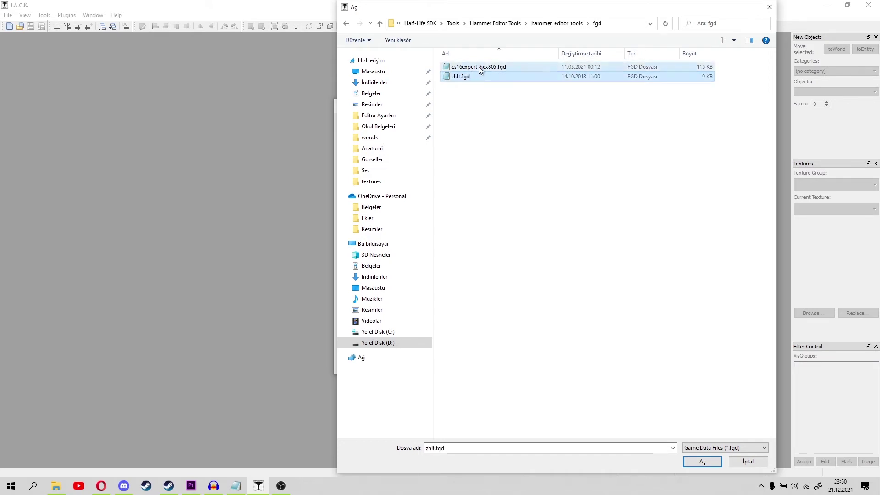
{"action": "left_click", "coordinate": [513, 69]}
{"action": "left_click", "coordinate": [699, 462]}
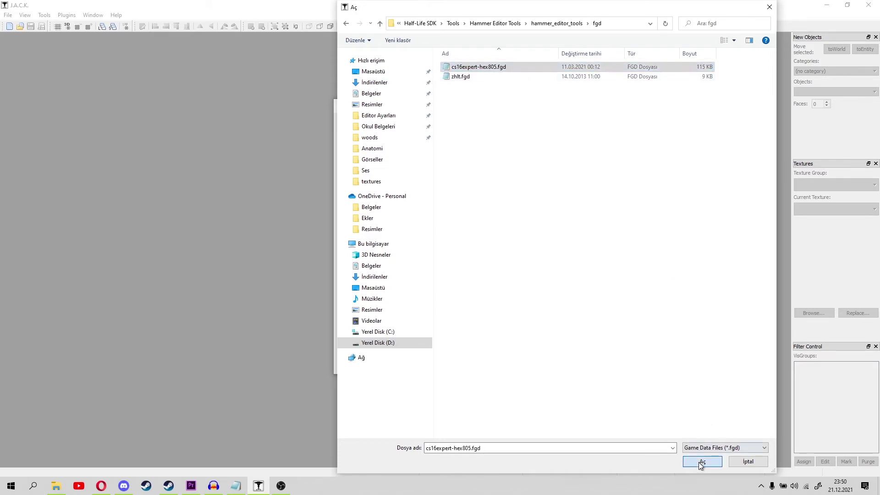
- Add zhlt.fgd from the same fgd folder as a second Counter-Strike game data file
{"action": "left_click", "coordinate": [509, 196]}
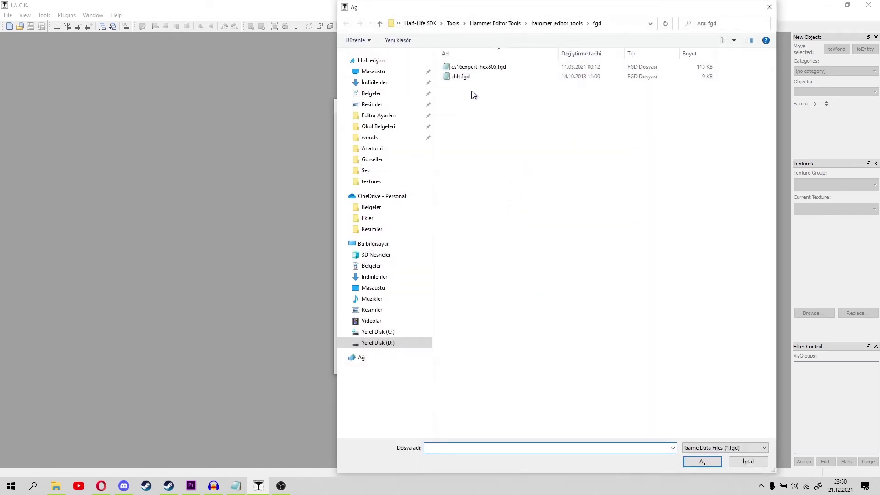
{"action": "left_click", "coordinate": [466, 77]}
{"action": "left_click", "coordinate": [708, 461]}
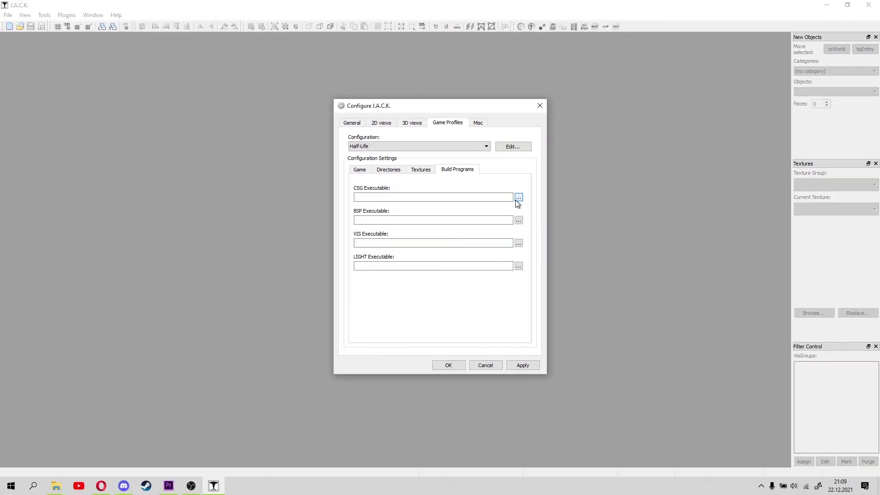
- Set the Half-Life profile's CSG executable to hlcsg_x64.exe from the vhlt_v34 folder inside the nested hammer_editor_tools folder
{"action": "left_click", "coordinate": [519, 198]}
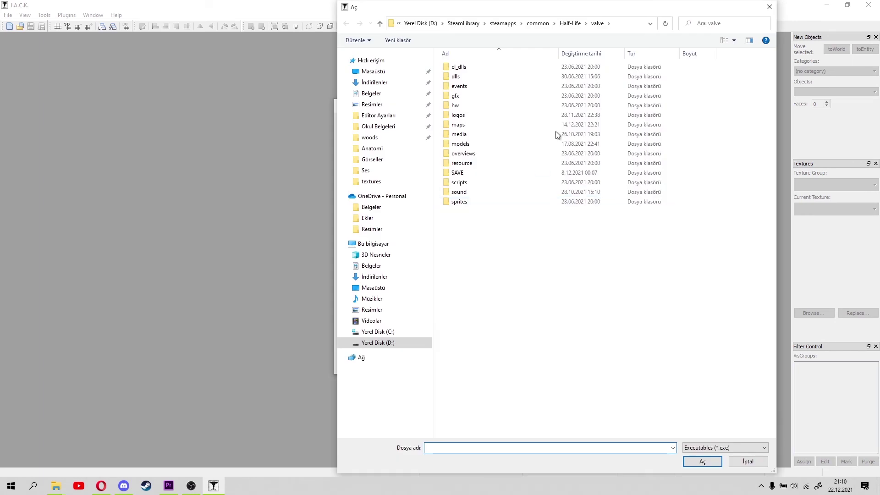
{"action": "left_click", "coordinate": [421, 23]}
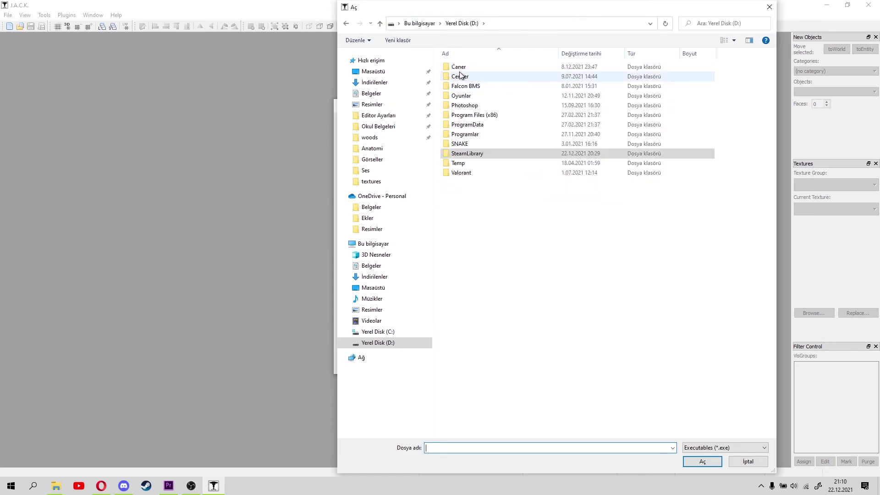
{"action": "double_click", "coordinate": [459, 66]}
{"action": "double_click", "coordinate": [477, 105]}
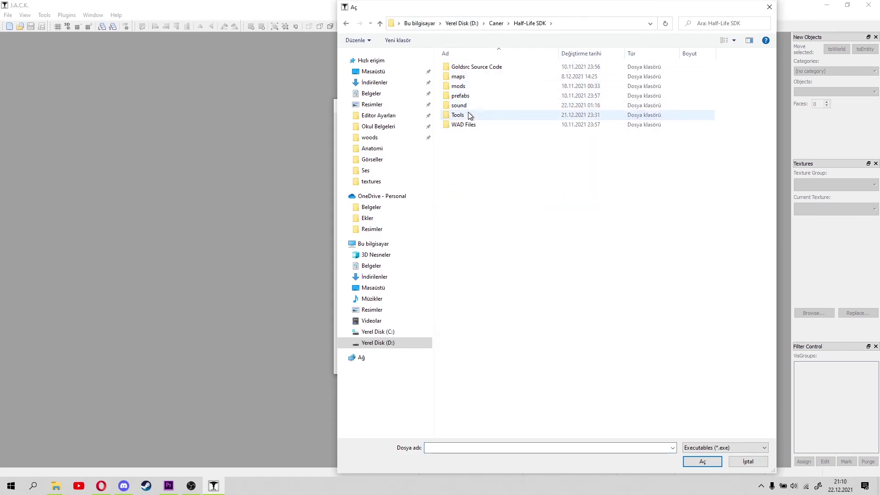
{"action": "double_click", "coordinate": [468, 115]}
{"action": "double_click", "coordinate": [472, 87]}
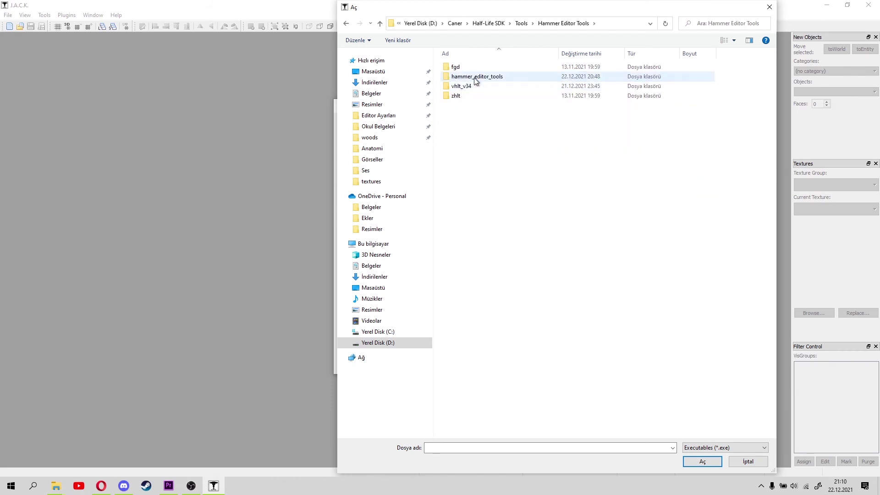
{"action": "double_click", "coordinate": [475, 79]}
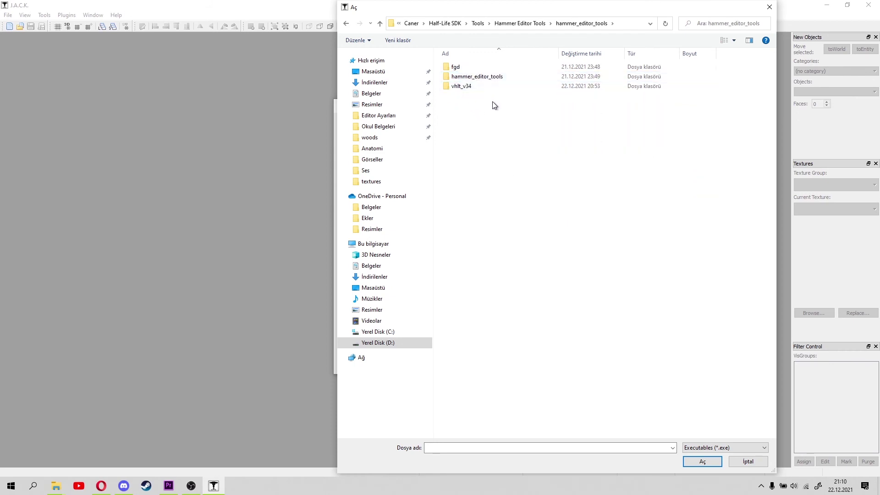
{"action": "double_click", "coordinate": [472, 77]}
{"action": "left_click", "coordinate": [461, 76]}
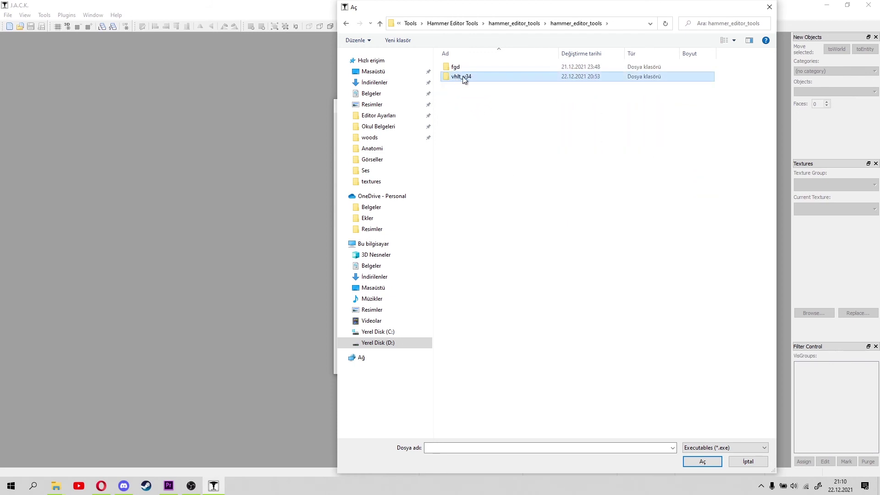
{"action": "double_click", "coordinate": [479, 77]}
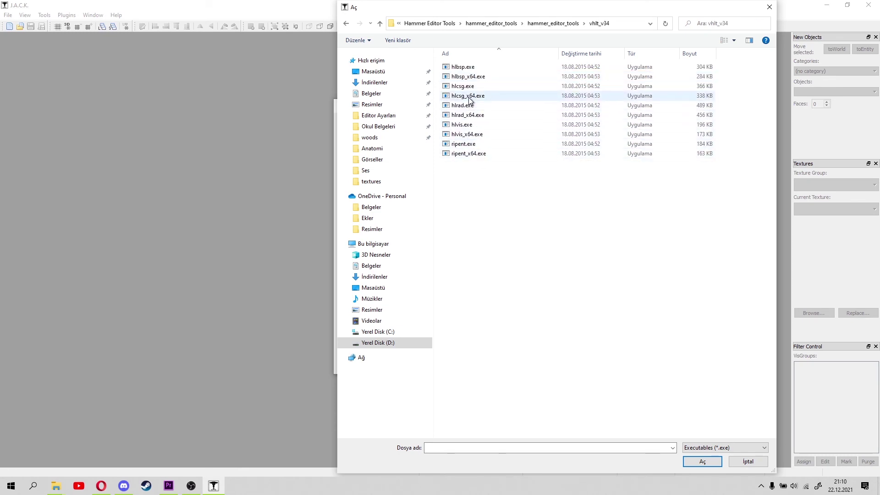
{"action": "double_click", "coordinate": [469, 96]}
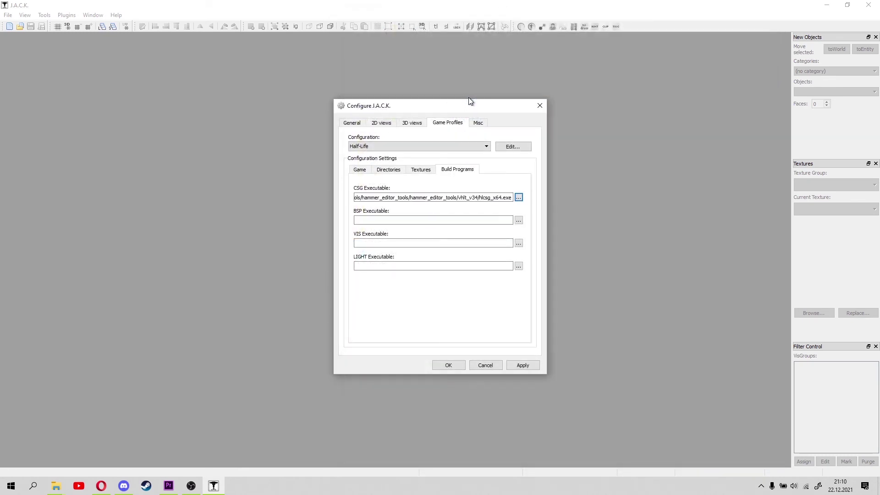
- Set the BSP executable to hlbsp_x64.exe and the VIS executable to hlvis_x64.exe from the vhlt_v34 folder
{"action": "left_click", "coordinate": [520, 220]}
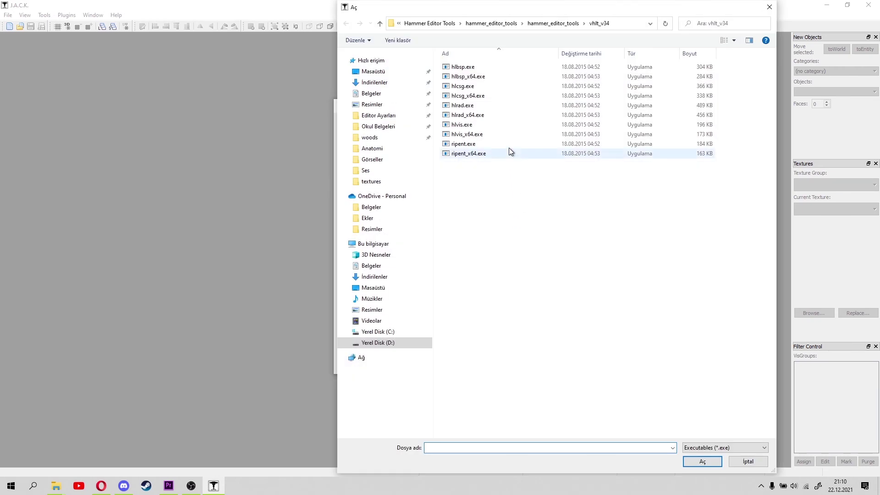
{"action": "double_click", "coordinate": [476, 78]}
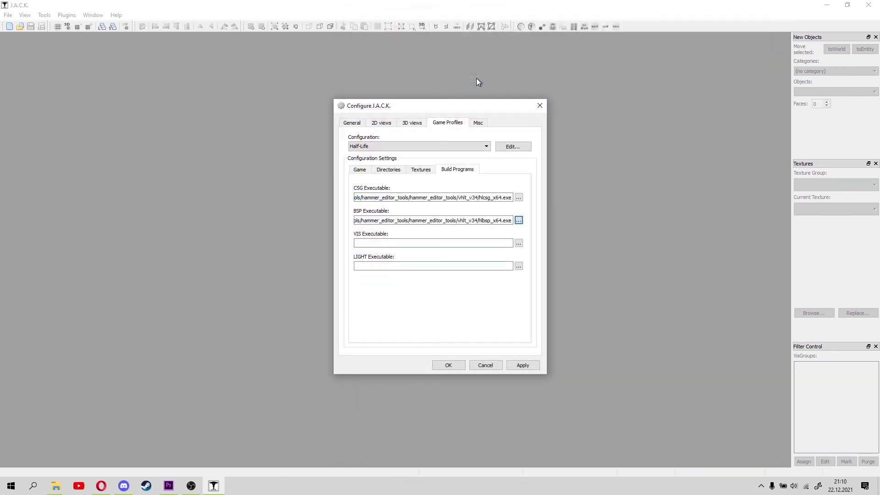
{"action": "left_click", "coordinate": [520, 245]}
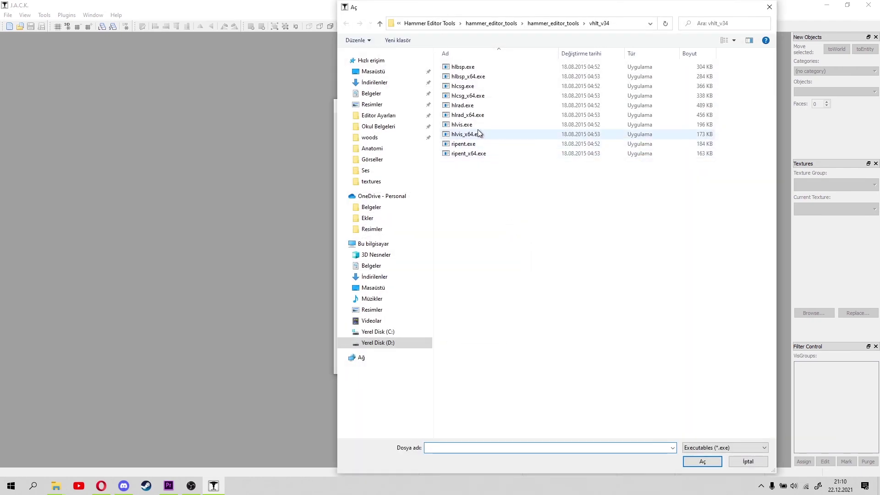
{"action": "left_click", "coordinate": [477, 136]}
{"action": "double_click", "coordinate": [476, 134]}
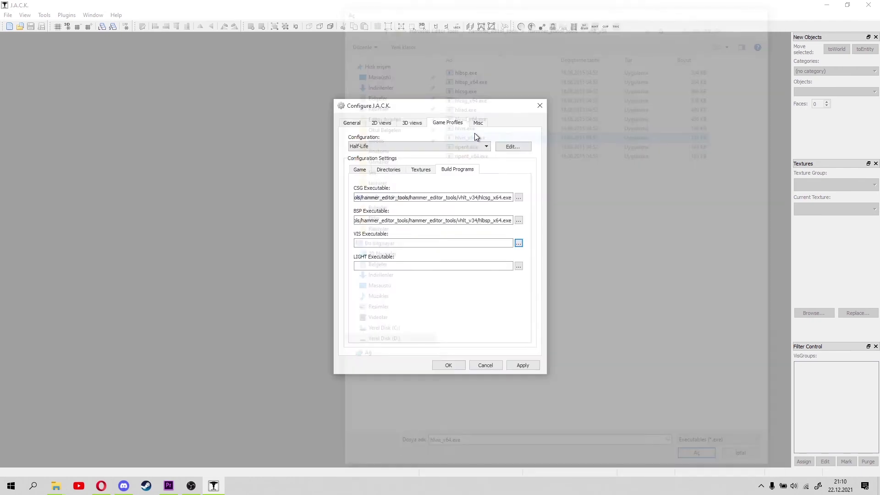
- Set the LIGHT executable to hlrad_x64.exe and apply the Half-Life build program settings
{"action": "left_click", "coordinate": [519, 267]}
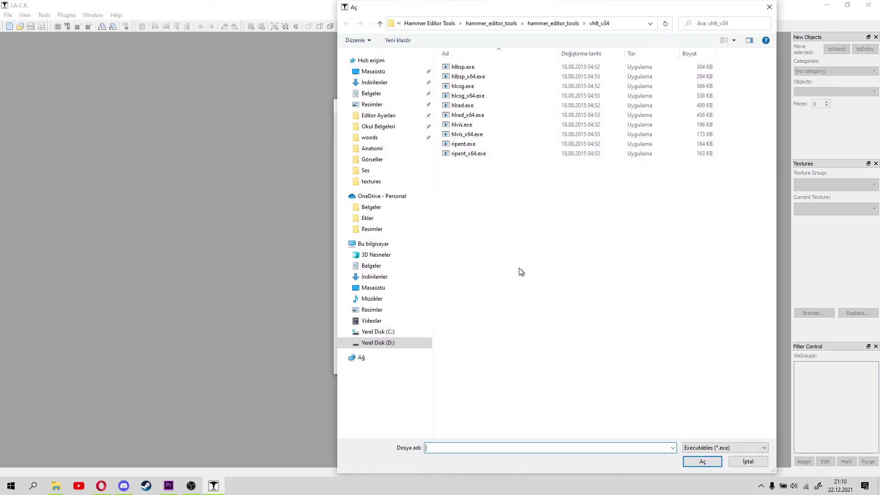
{"action": "double_click", "coordinate": [466, 115]}
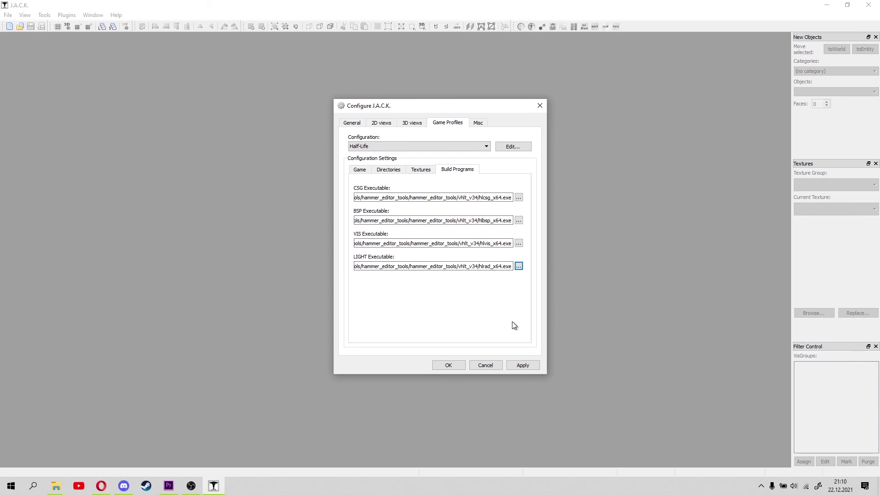
{"action": "left_click", "coordinate": [525, 366]}
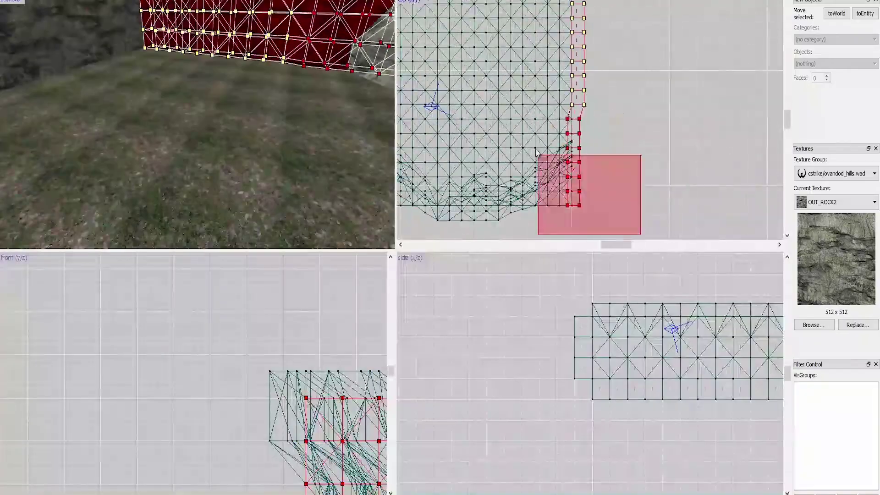
- Box-select the vertices at the lower end of the narrow vertical wall in the top view
{"action": "left_click_drag", "start_coordinate": [581, 221], "coordinate": [520, 192]}
{"action": "key", "text": "Return"}
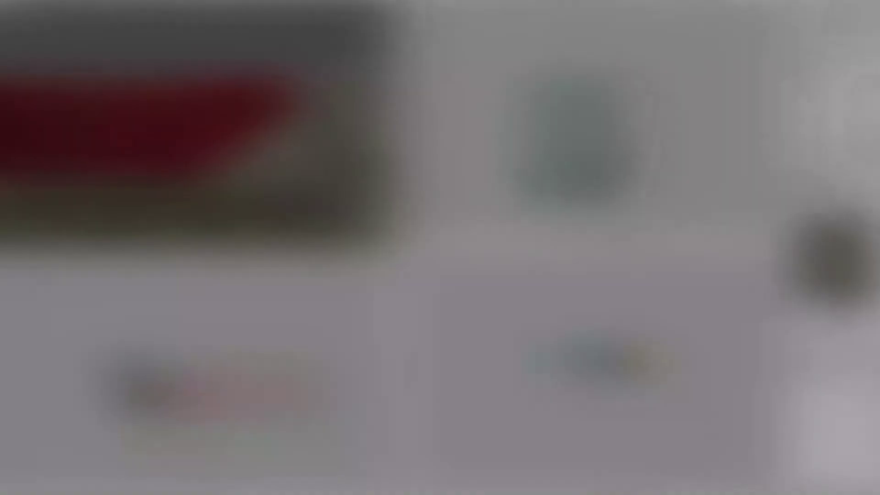